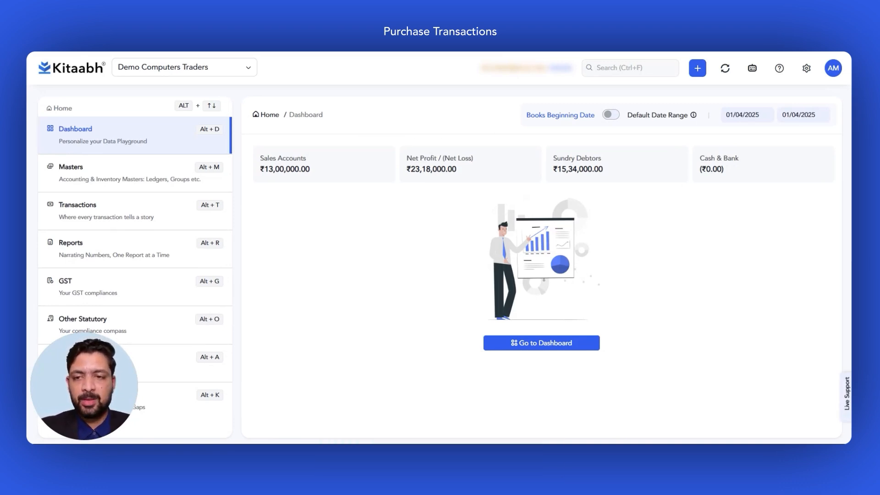
Start creating a new purchase under the accounting transactions
click(130, 213)
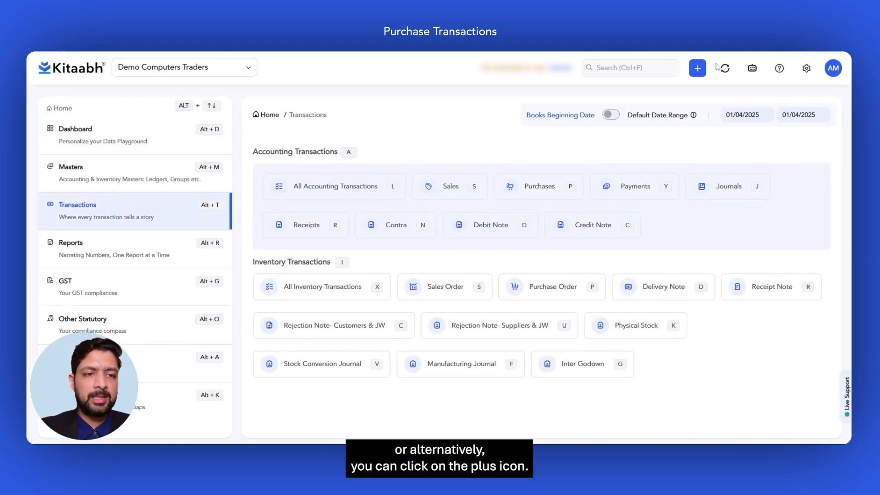
click(698, 68)
mouse_move(523, 128)
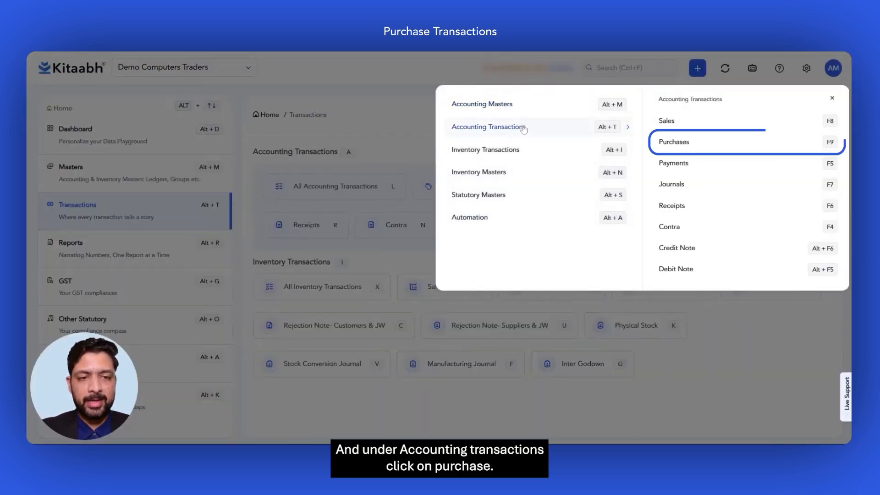
click(687, 141)
click(677, 124)
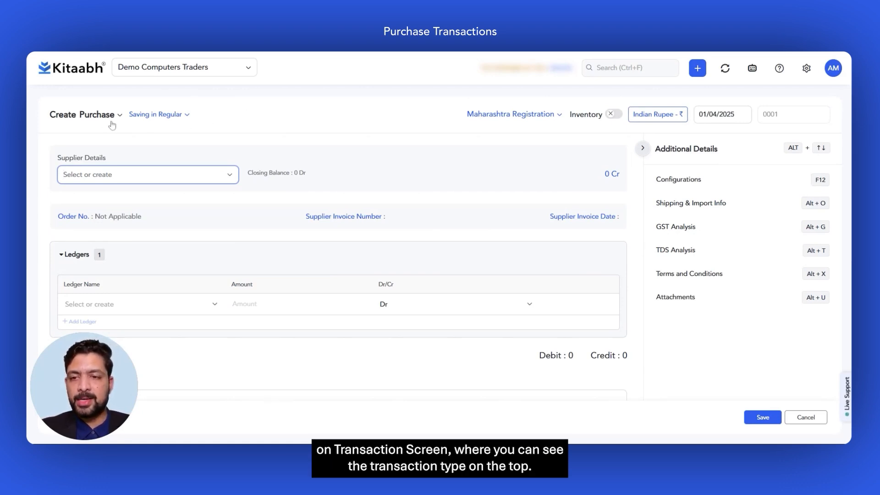
Check the Regular and Draft saving options without changing them, and enable inventory for the purchase
click(184, 119)
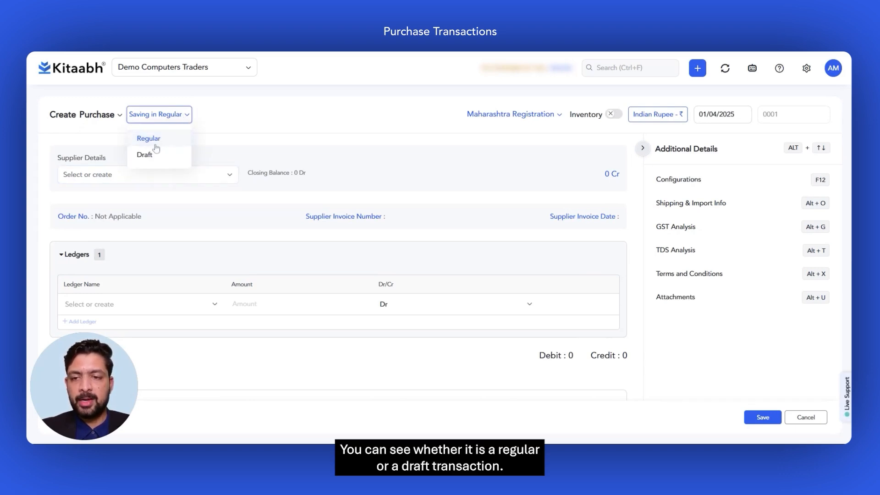
click(384, 101)
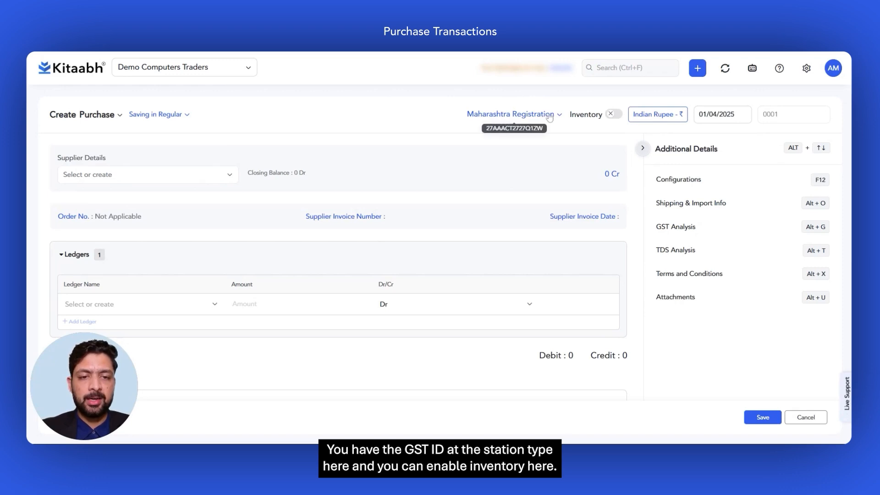
click(614, 115)
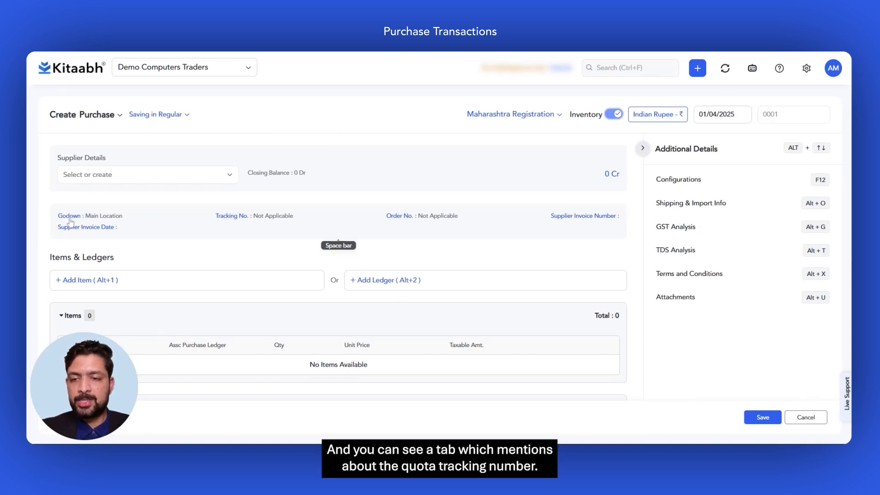
Review the transaction particulars fields, such as godown, tracking number and supplier invoice details, and close them again
click(255, 216)
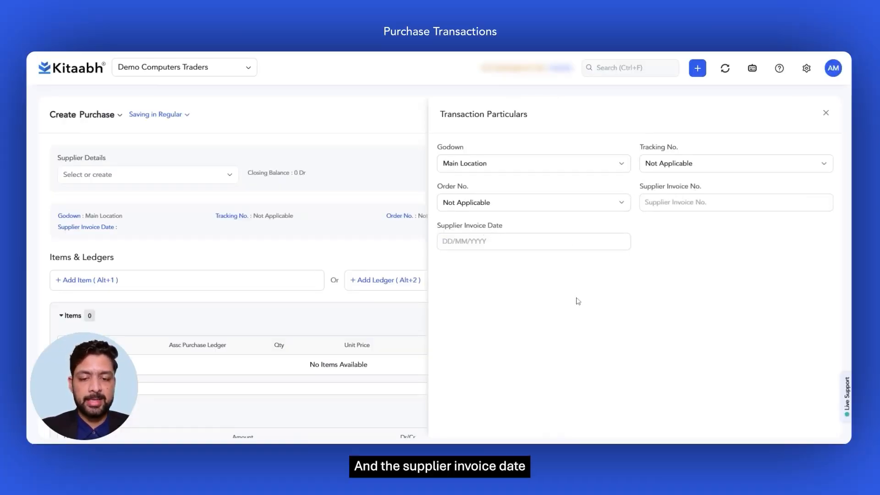
key(Escape)
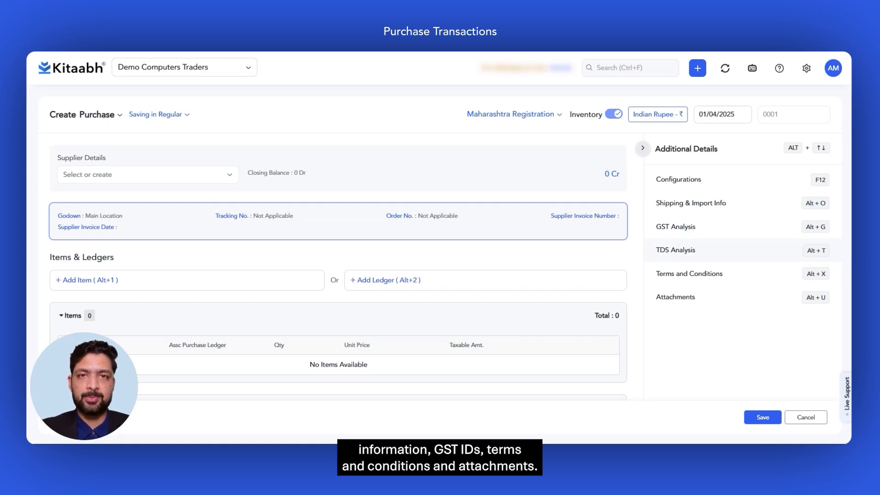
click(431, 146)
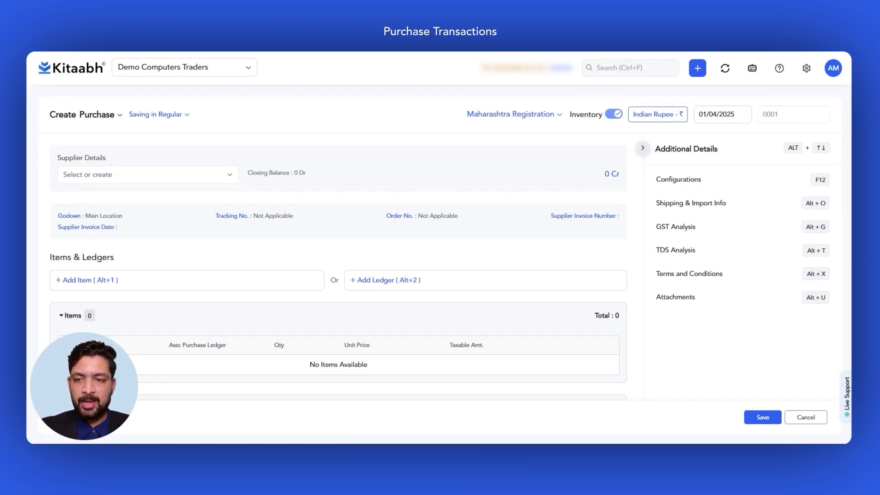
Choose Raj Traders as the supplier and enter RajTraders/25-26/010 as the supplier invoice number in the transaction particulars
click(228, 177)
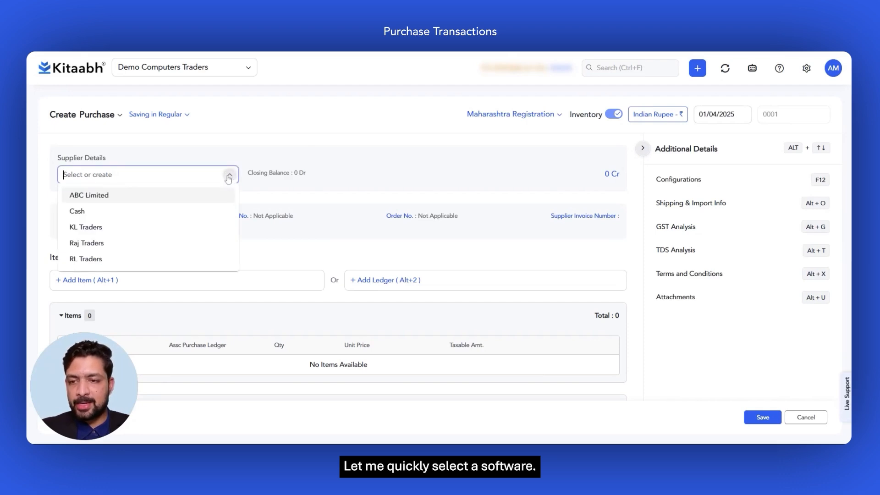
click(88, 244)
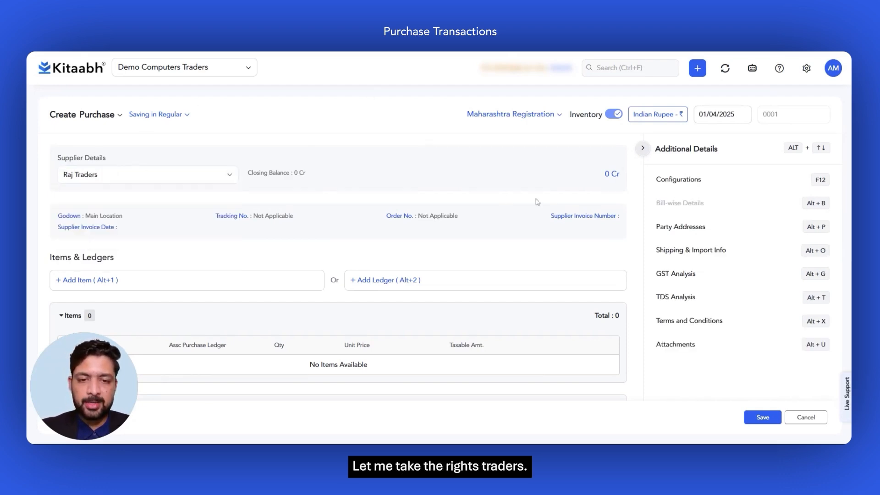
click(471, 223)
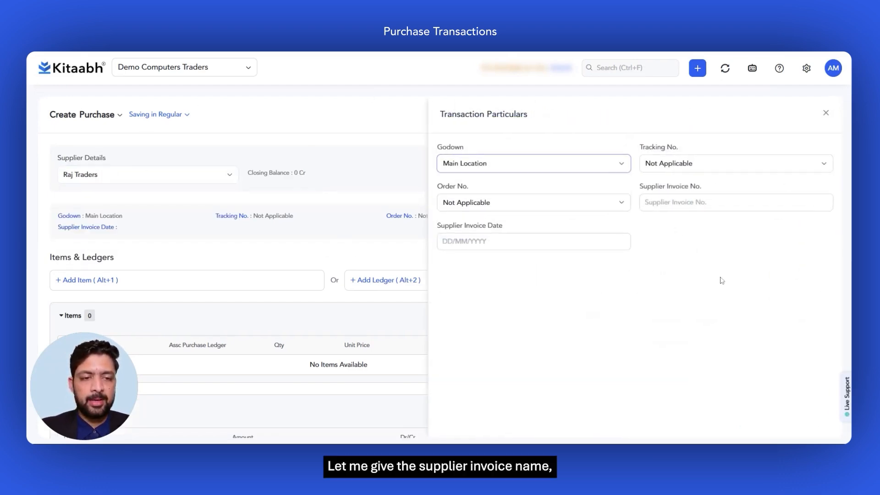
click(684, 203)
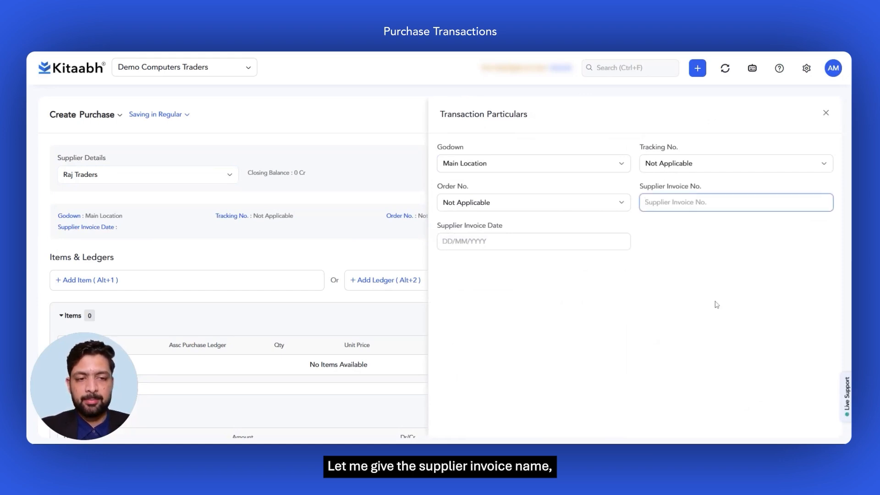
text(Raj)
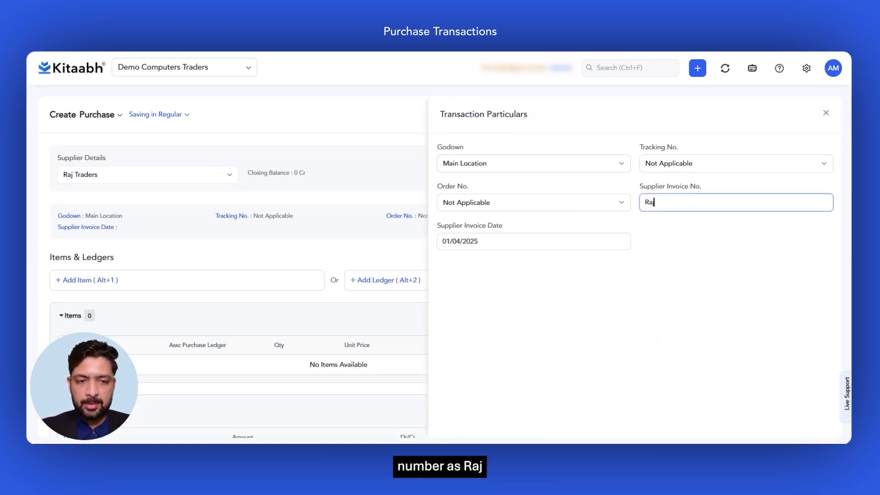
text(Traders/2)
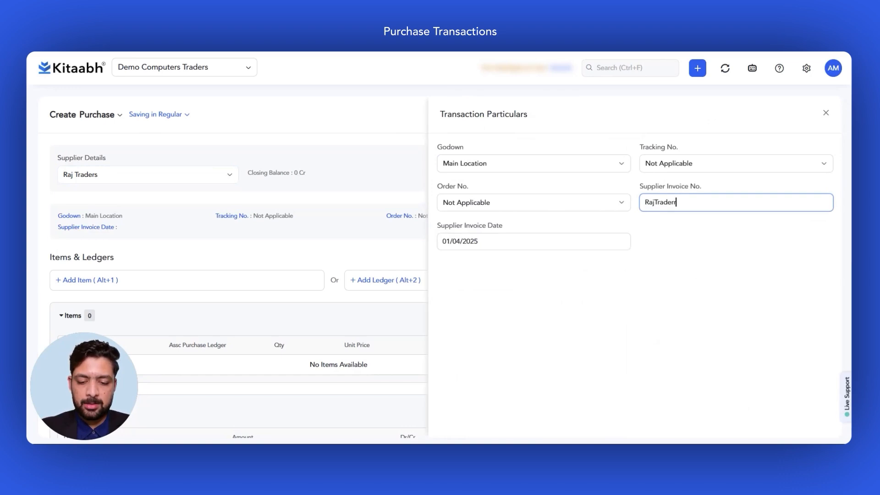
text(5-2)
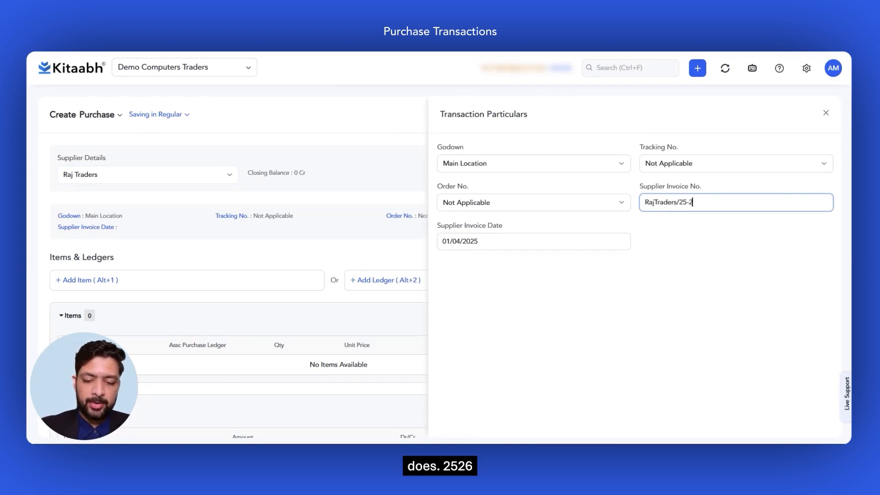
text(6/010)
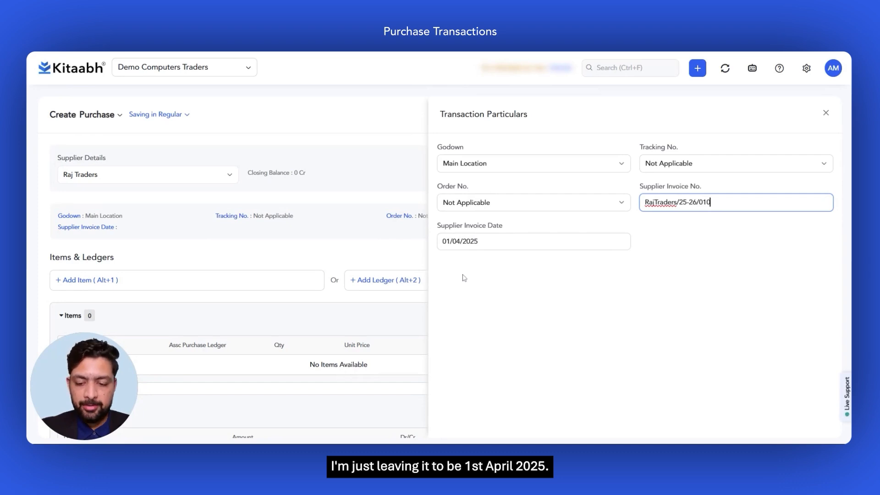
key(Return)
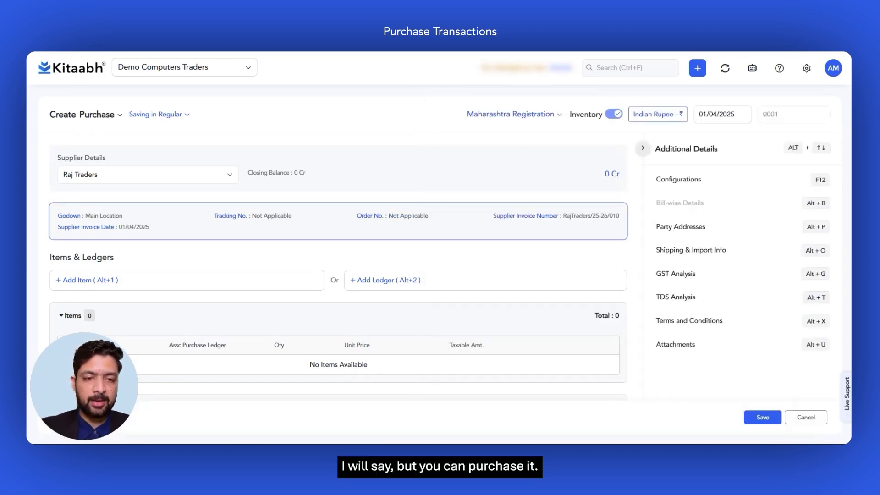
Begin adding a stock item to the purchase, choosing Lenovo i7 as the item and Purchase as its purchase ledger
scroll(185, 239, down, 2)
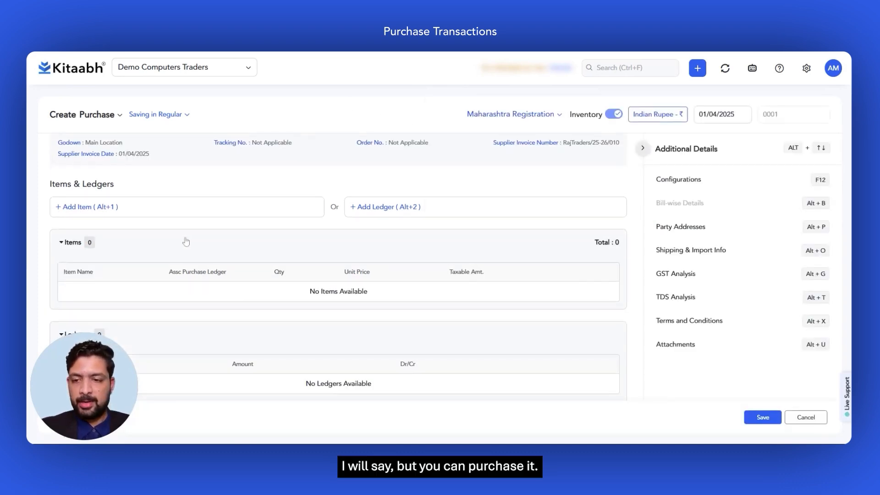
click(89, 210)
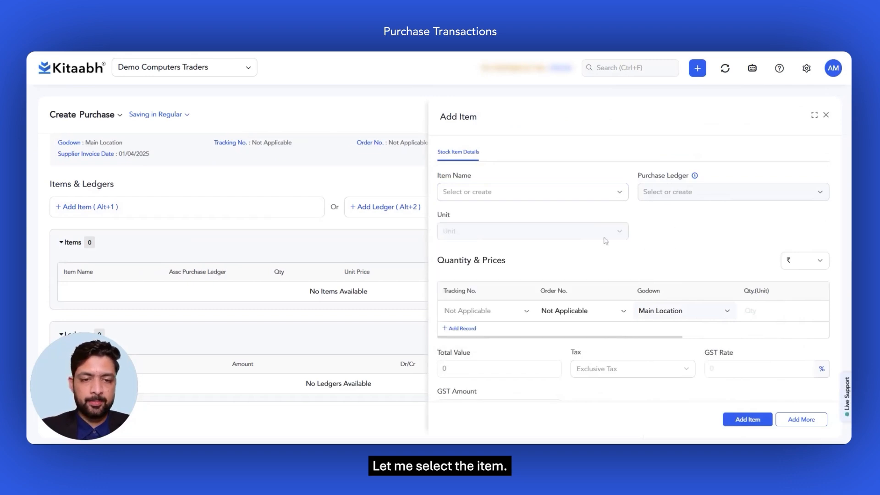
click(465, 255)
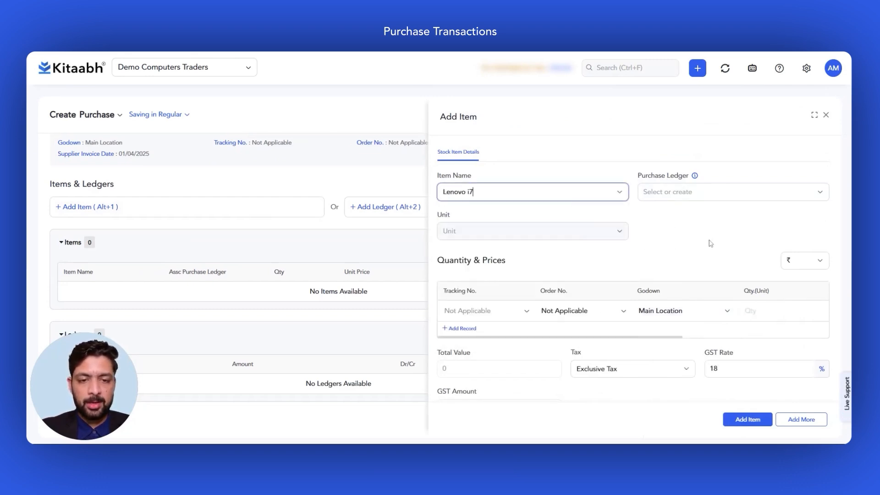
click(818, 193)
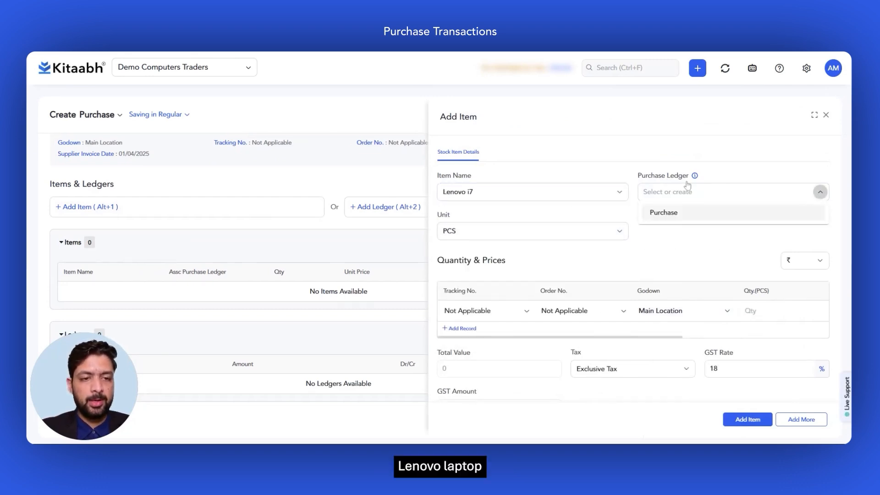
click(668, 218)
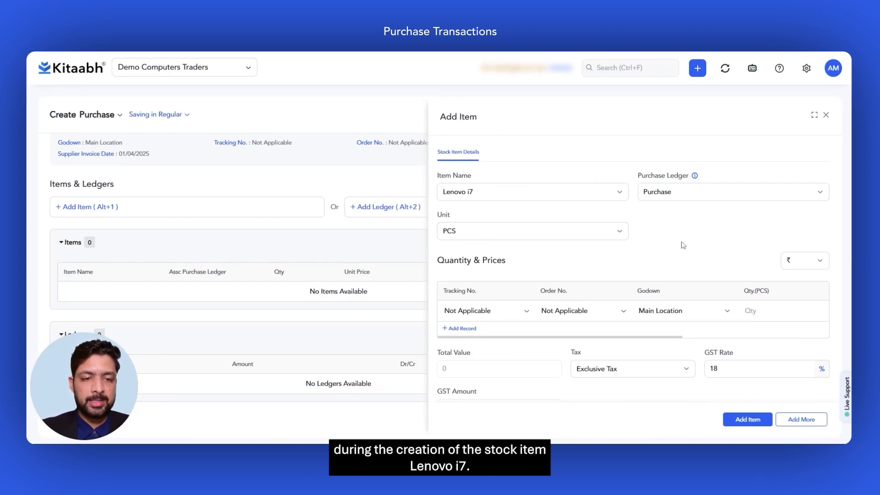
Set the Lenovo i7 quantity to 10 pieces and the unit price to 25000
scroll(678, 243, down, 1)
scroll(740, 278, right, 5)
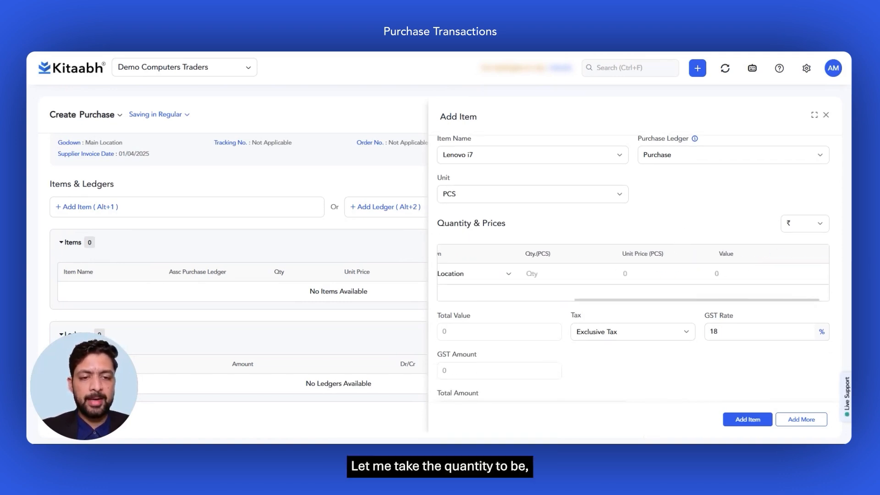
click(567, 274)
text(10)
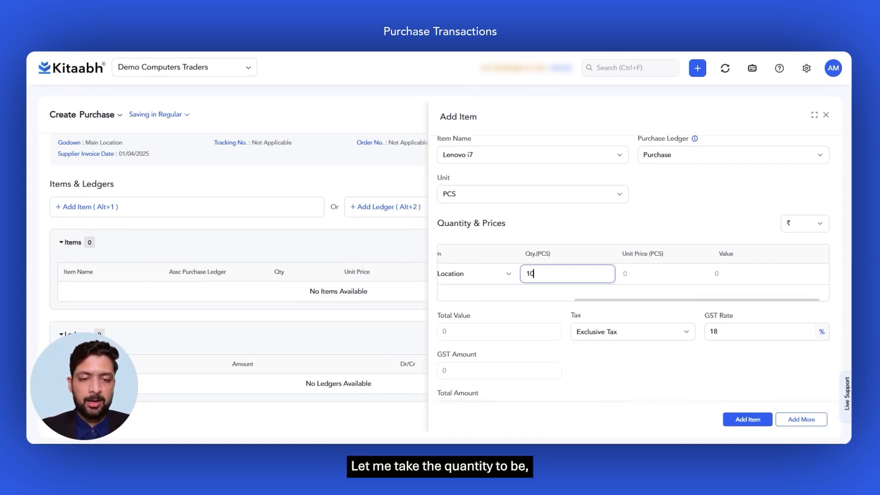
key(Tab)
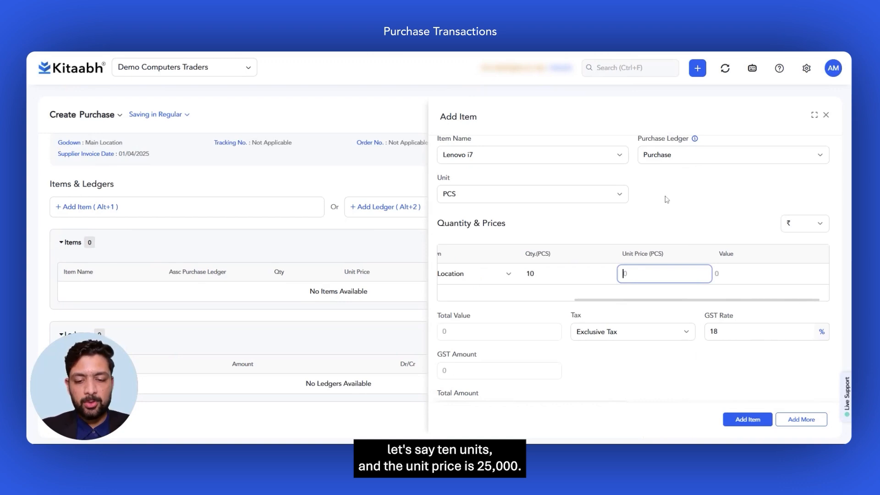
text(25000)
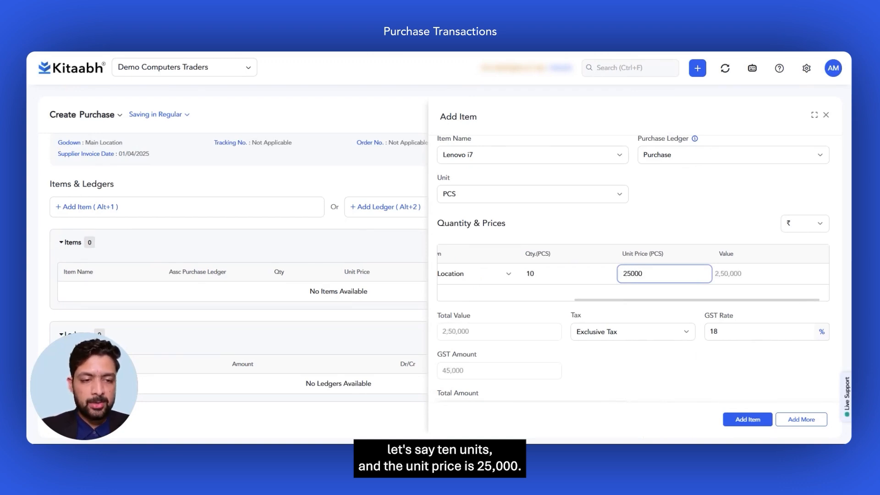
click(714, 209)
scroll(657, 369, down, 1)
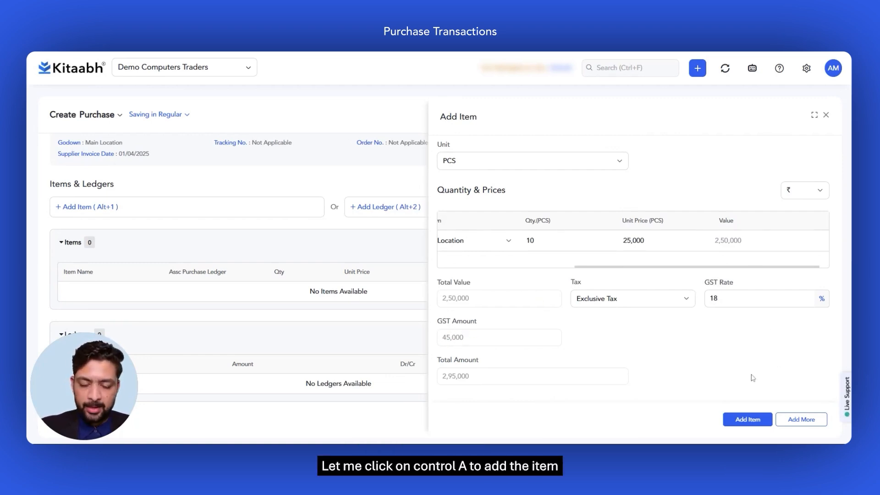
Add the completed Lenovo i7 item to the purchase and save the transaction
key(ctrl+a)
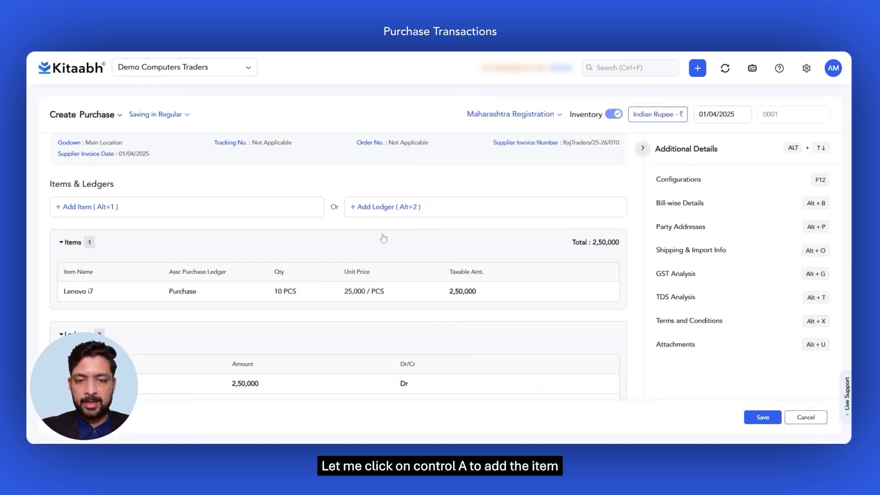
scroll(384, 237, down, 3)
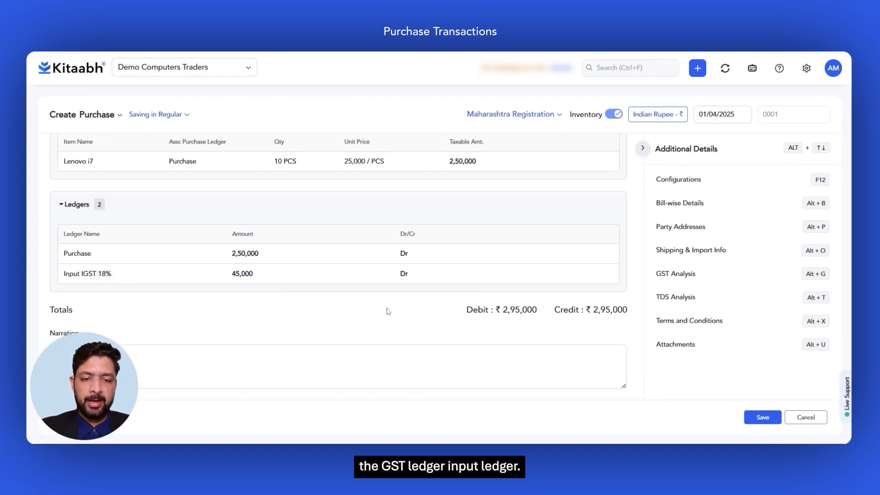
click(759, 418)
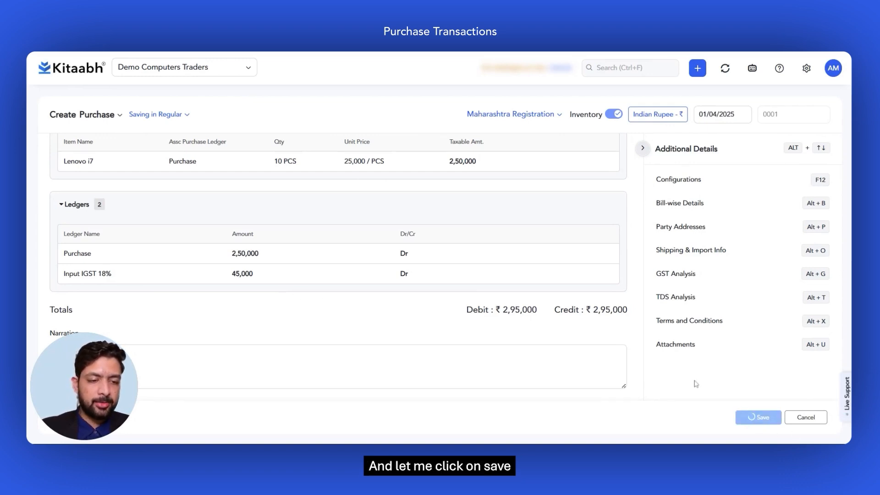